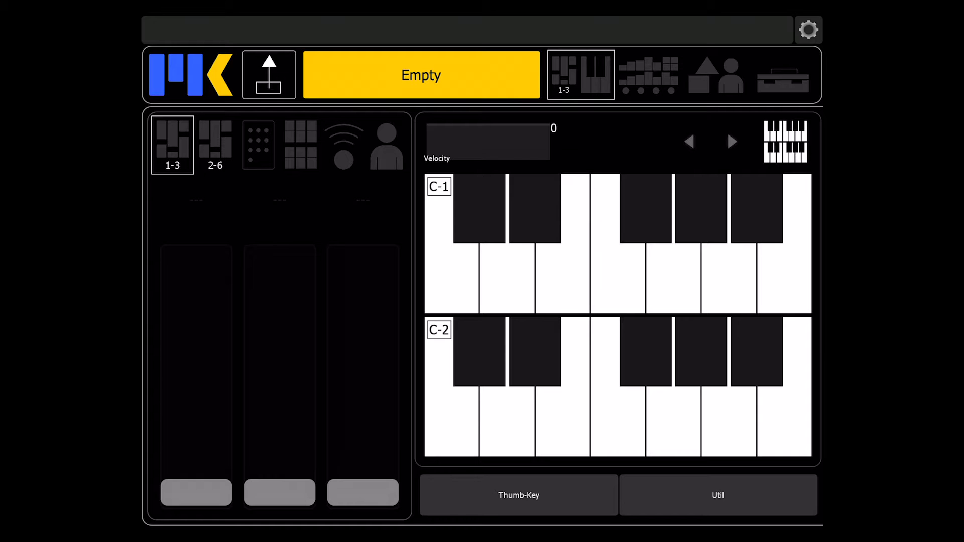
In Lemur's connection Prefs, lower Recall CC from 127 to 119 and return to the keyboard
left_click(191, 75)
left_click(721, 73)
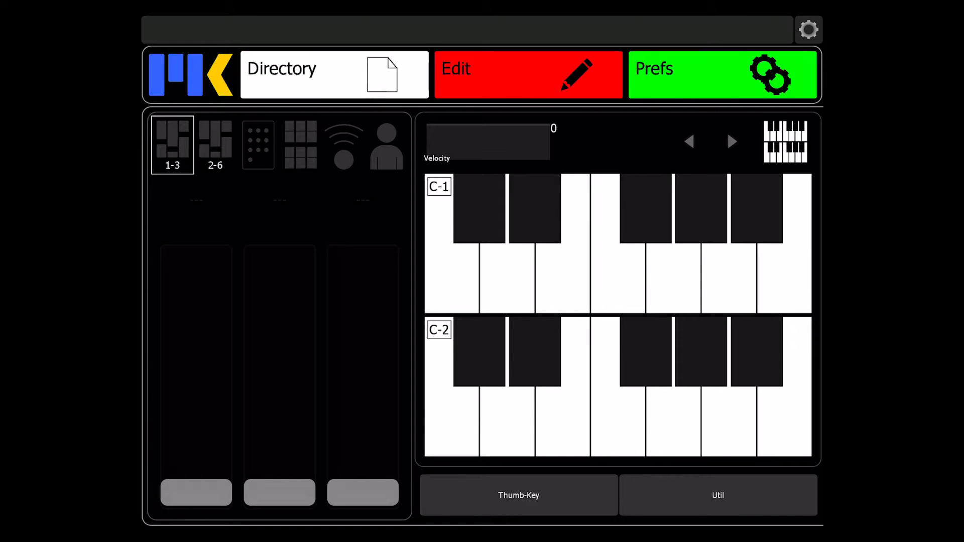
scroll(447, 309, "down", 5)
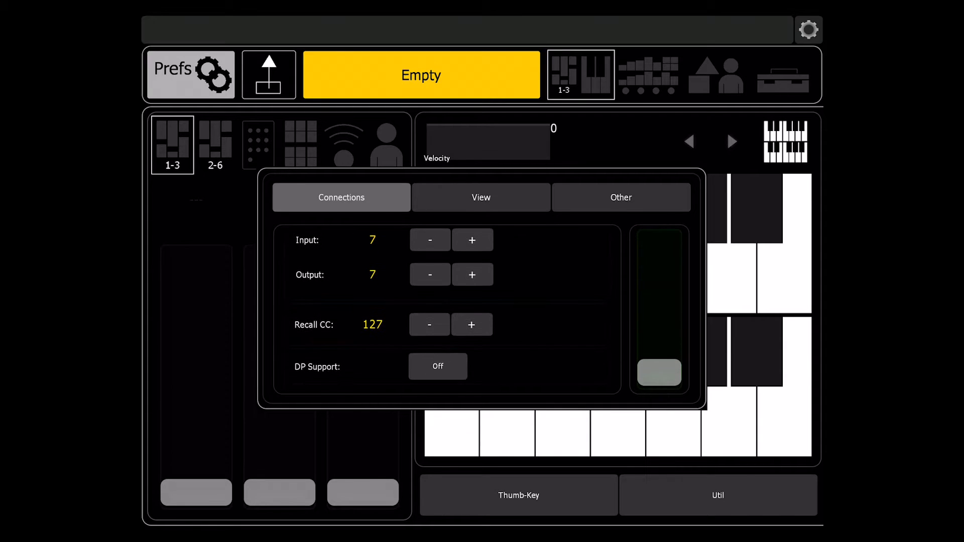
left_click(430, 324)
left_click(429, 324)
left_click(429, 324)
left_click(429, 324)
left_click(430, 324)
left_click(430, 323)
left_click(430, 324)
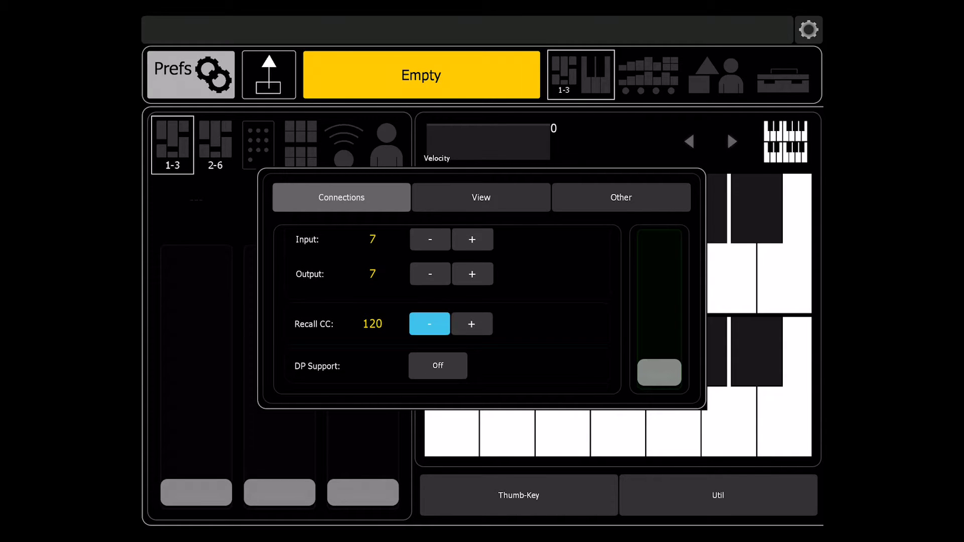
left_click(429, 324)
left_click(190, 74)
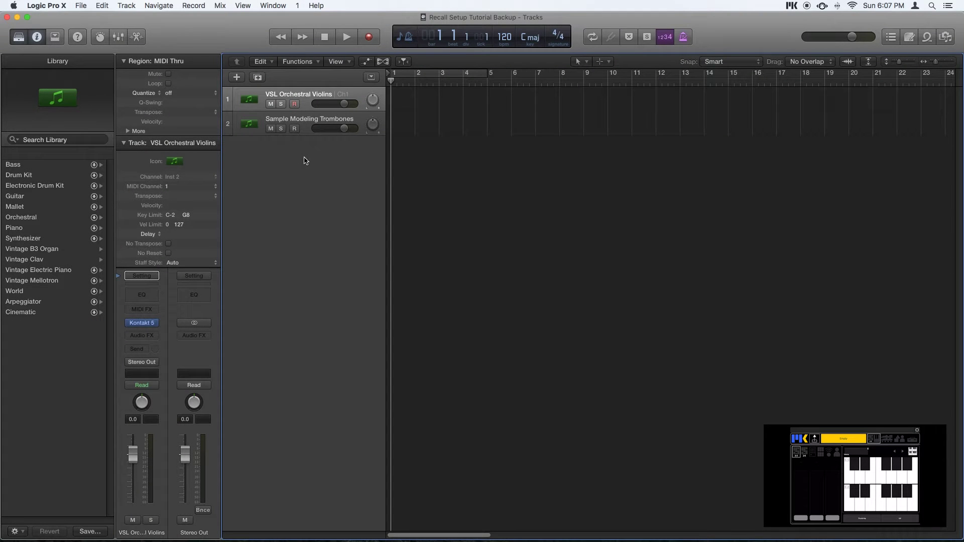
Open the MIDI Environment and shift all Mixer channel strips downward to free space above
left_click(273, 6)
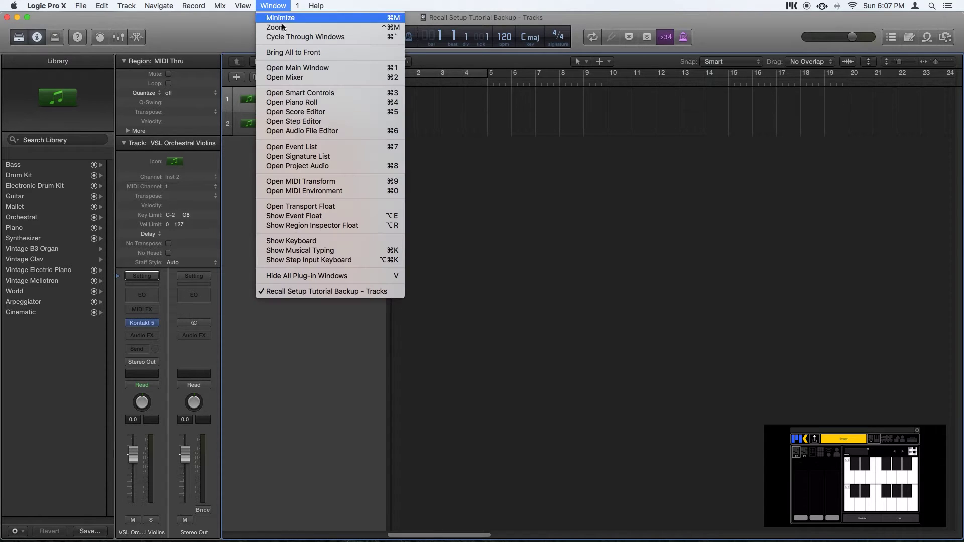
left_click(395, 192)
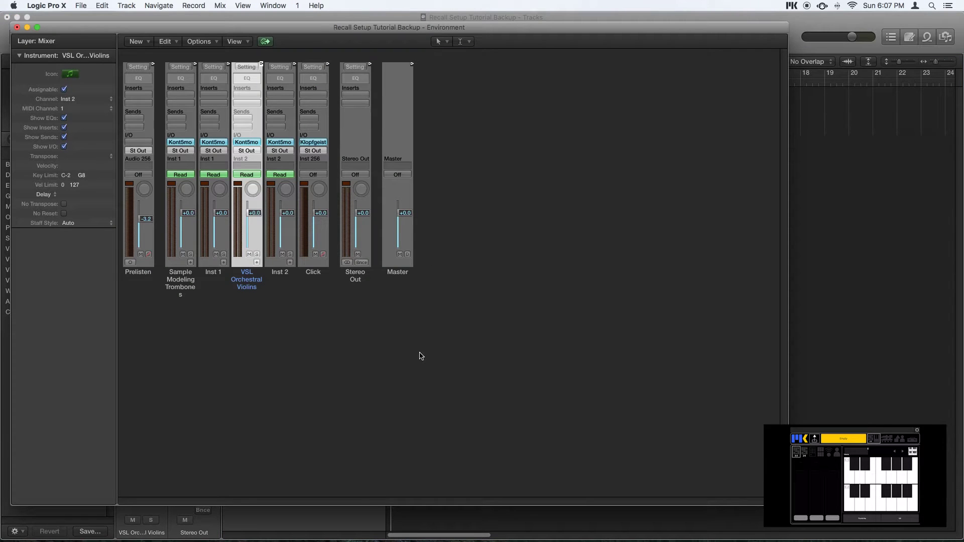
left_click_drag(420, 354, 129, 225)
left_click_drag(175, 287, 182, 408)
left_click(269, 113)
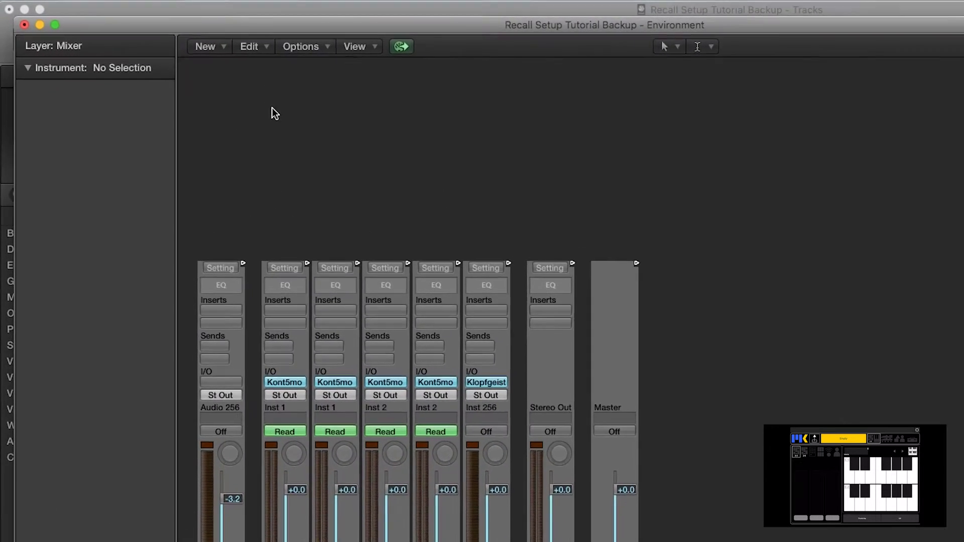
Create a new MIDI Instrument object, move it right, and name it 'To Lemur'
left_click(246, 52)
left_click(250, 66)
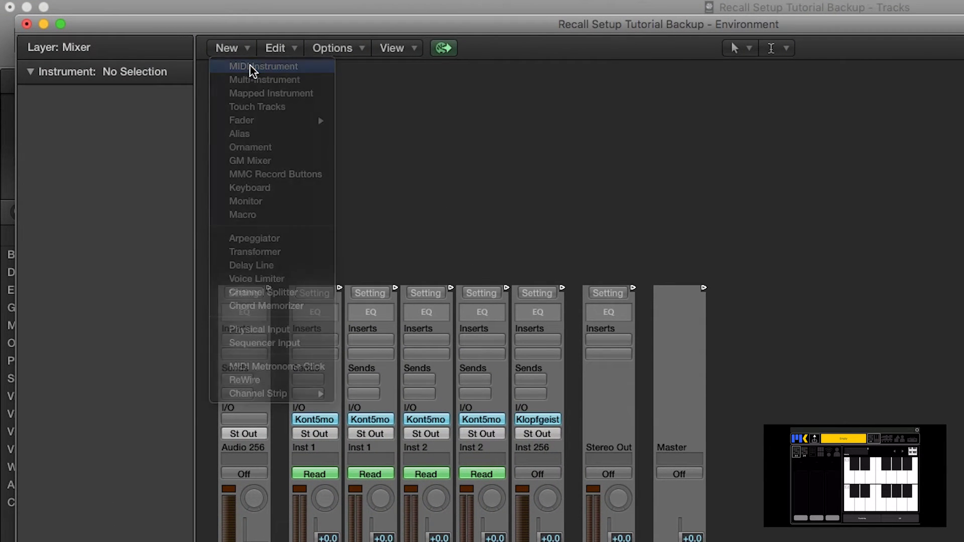
left_click_drag(284, 152, 459, 145)
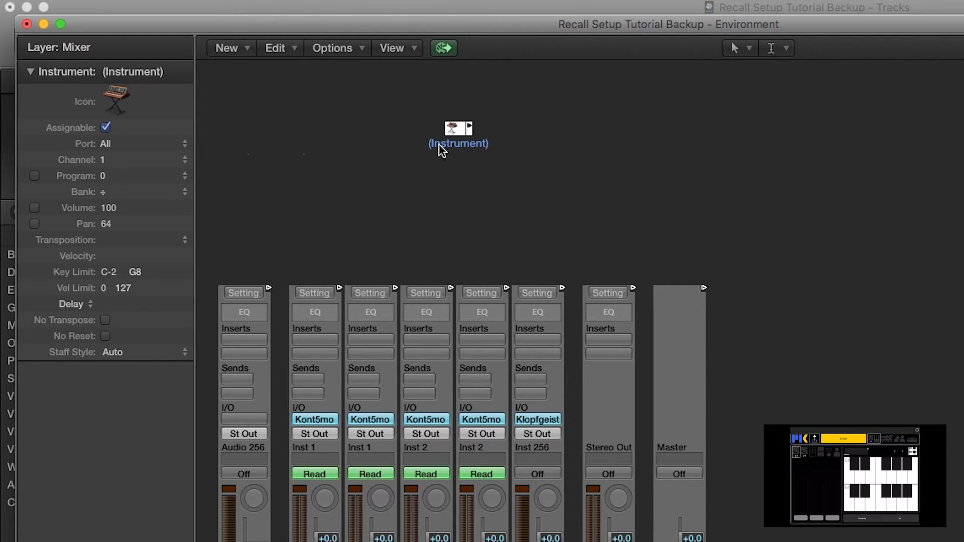
left_click(145, 71)
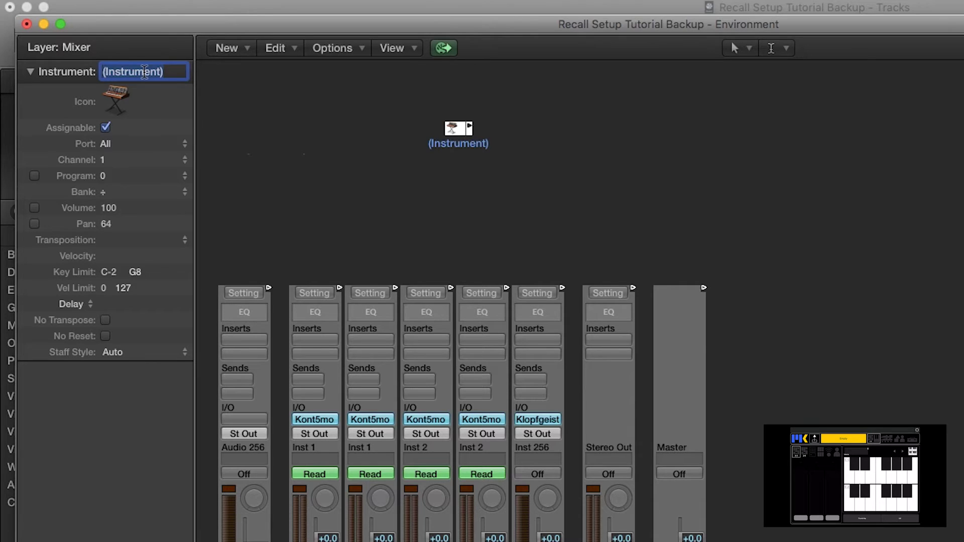
type("To Lemur")
key("Return")
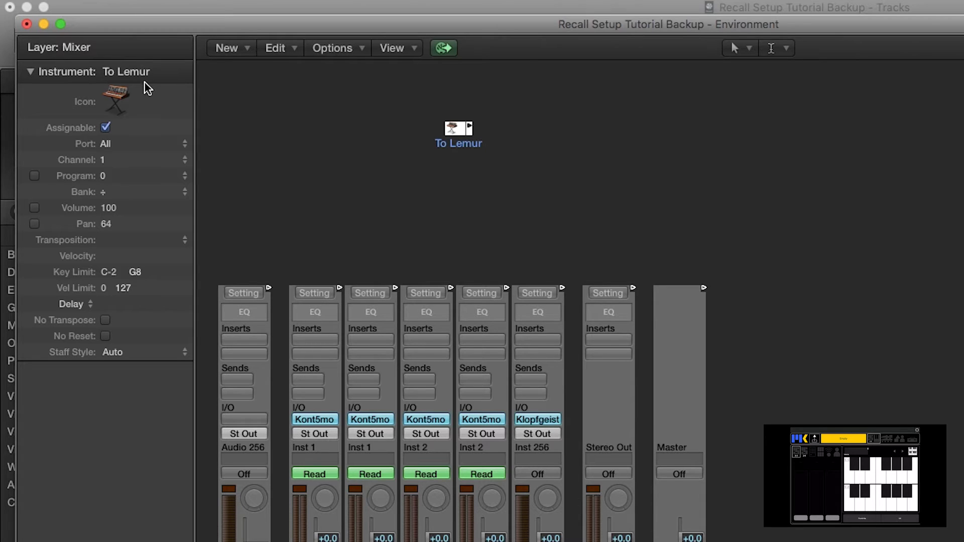
Set the To Lemur instrument's port to Daemon Output 0 and channel to All
left_click(146, 144)
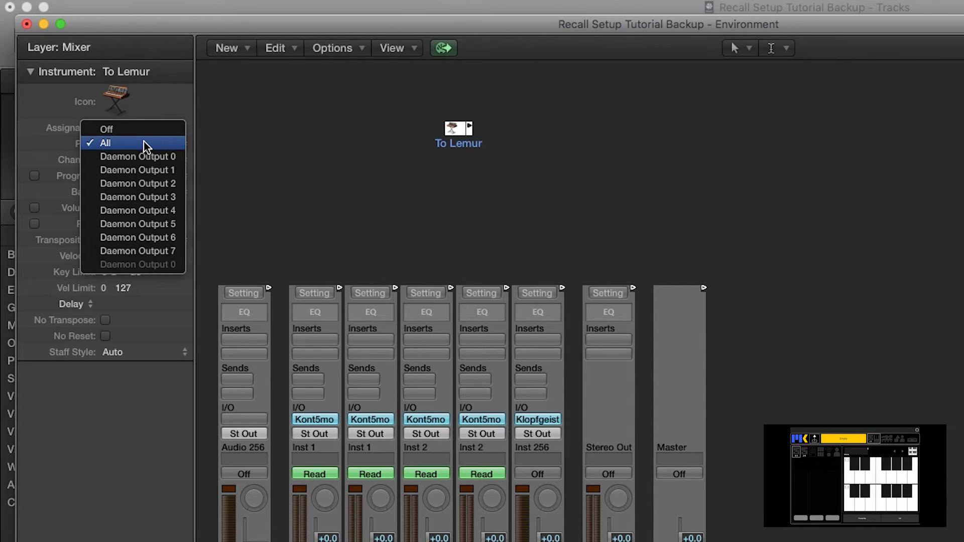
left_click(149, 157)
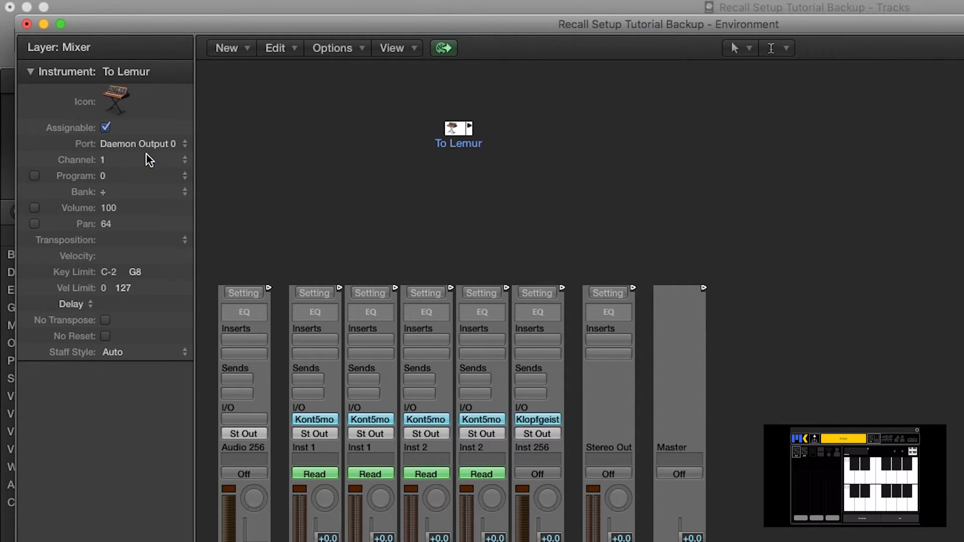
left_click(189, 164)
left_click(155, 155)
left_click(381, 178)
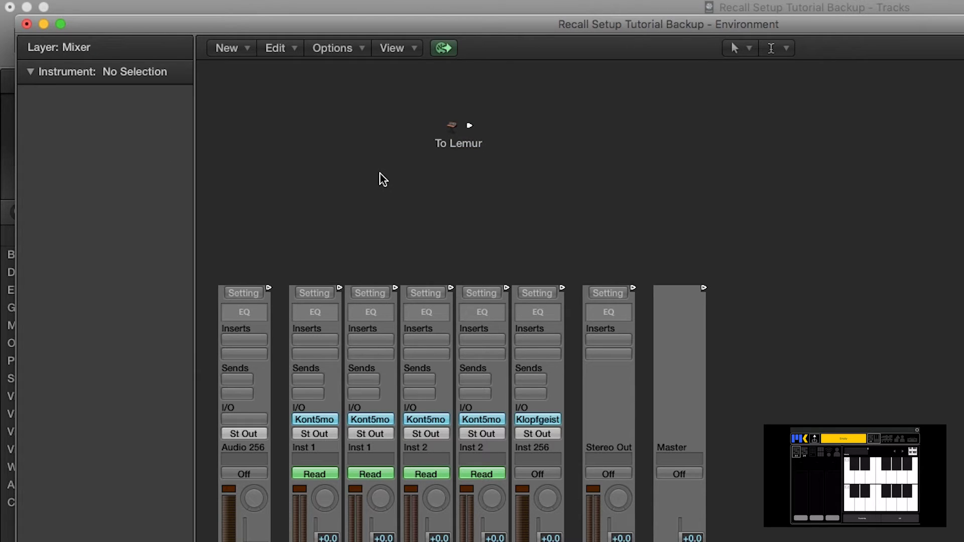
Add a Transformer object, position it in the Environment, and open its editor
left_click(247, 49)
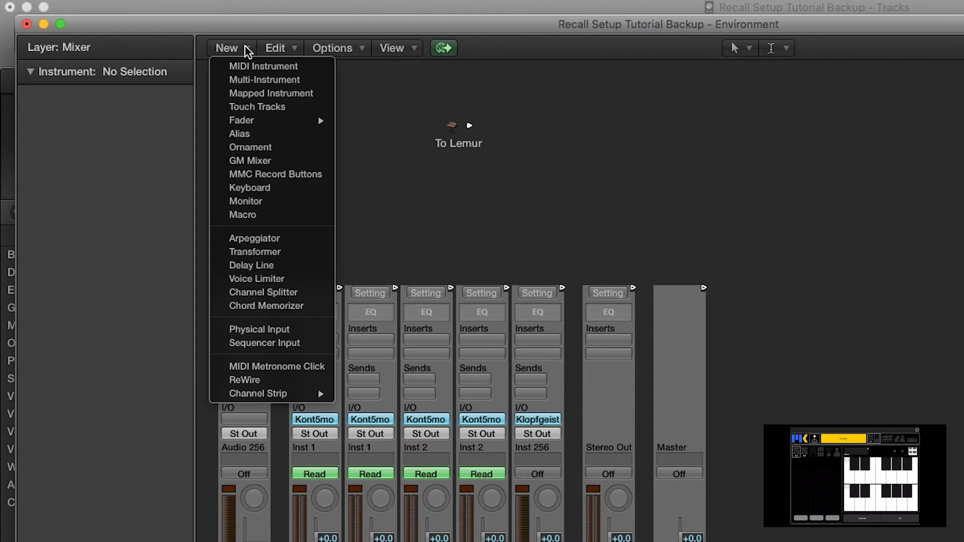
left_click(255, 253)
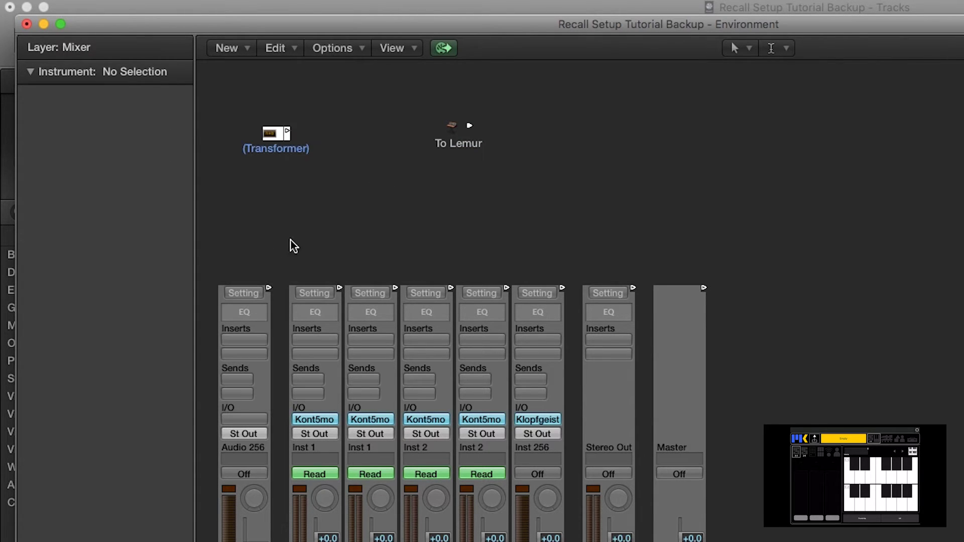
left_click_drag(282, 146, 396, 194)
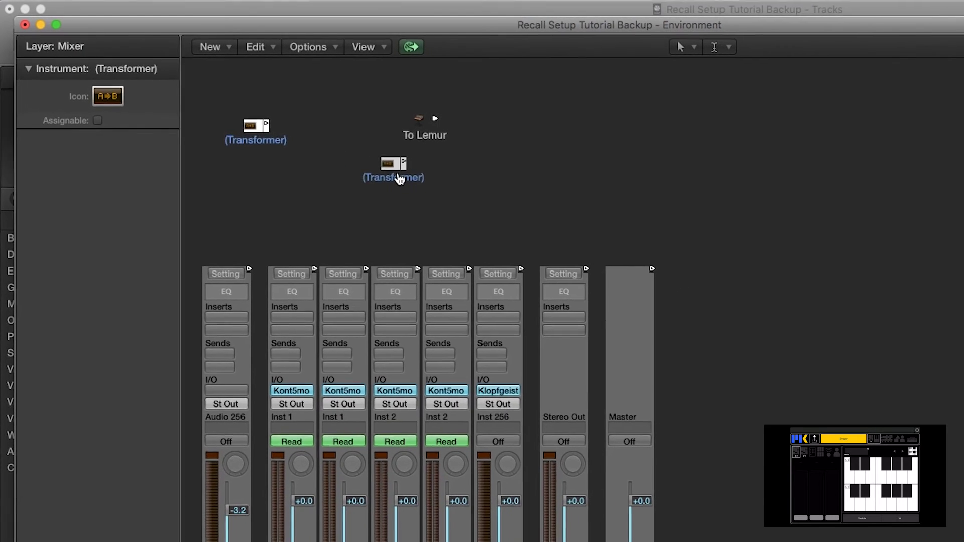
double_click(402, 177)
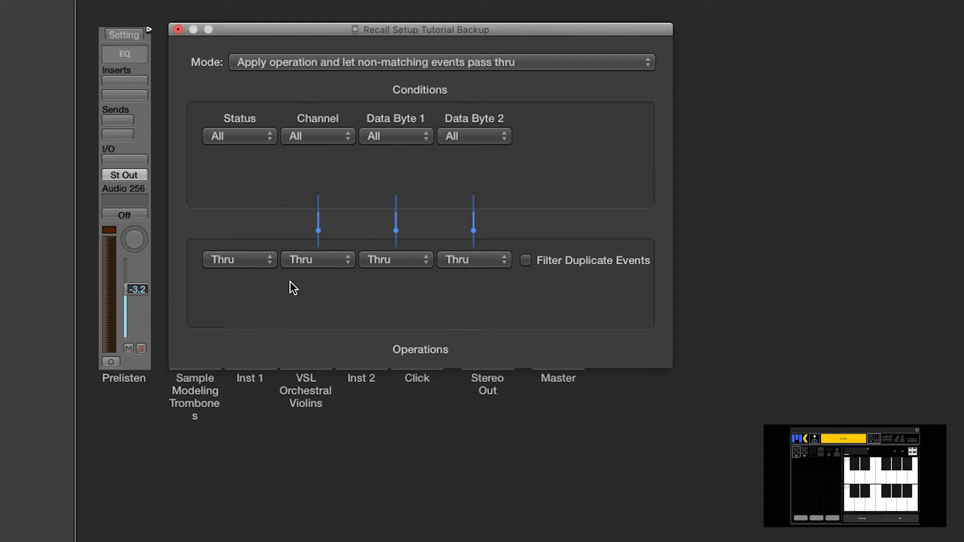
left_click(253, 141)
Set the Transformer conditions to Status = Control and Data Byte 1 = 119
left_click(249, 154)
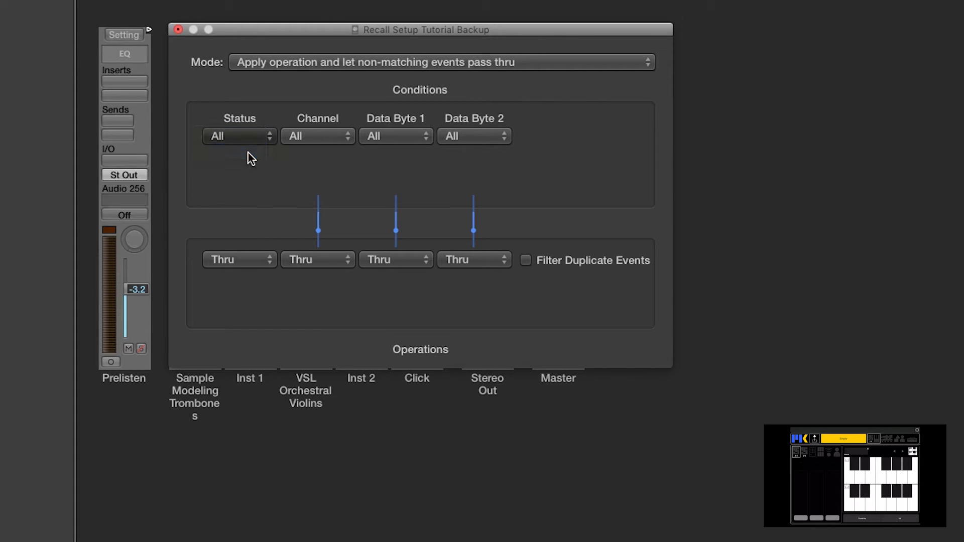
left_click(242, 159)
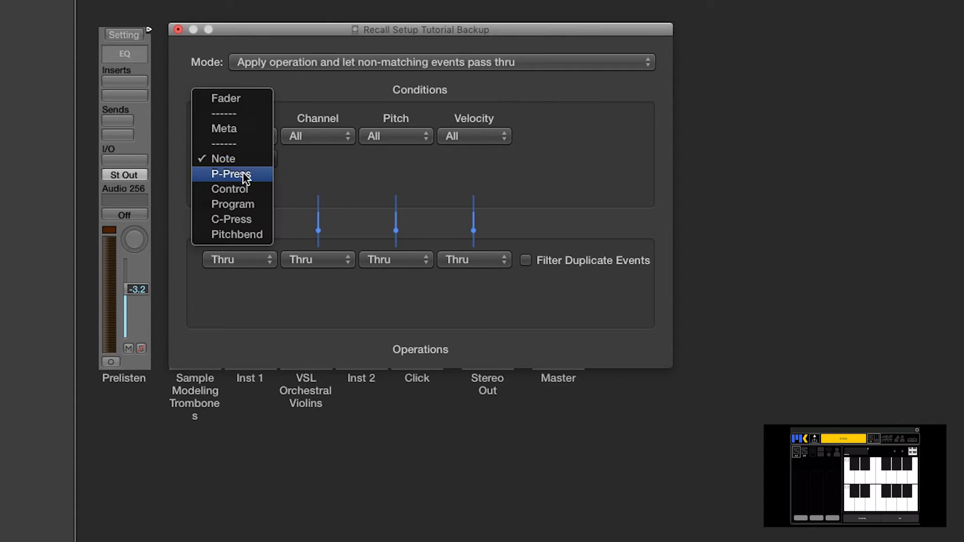
left_click(245, 190)
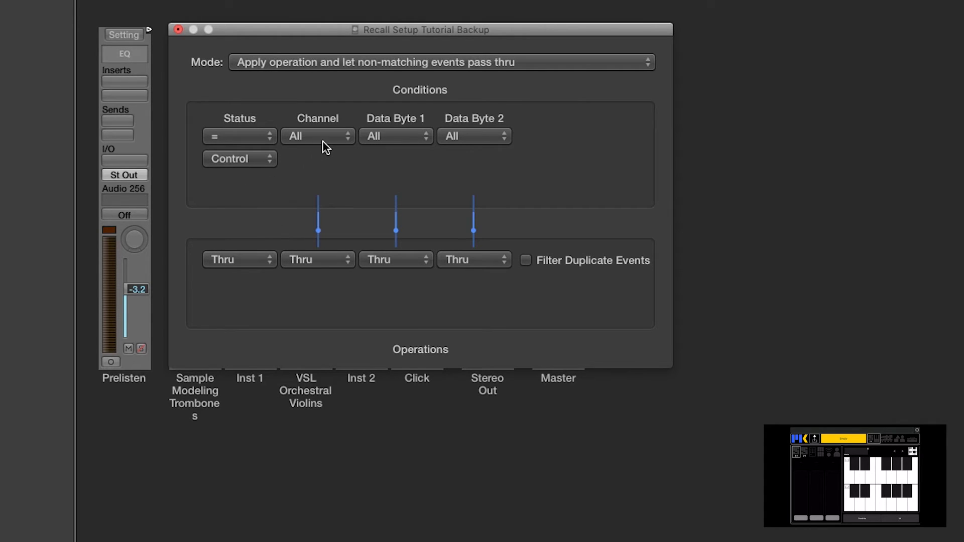
left_click(390, 145)
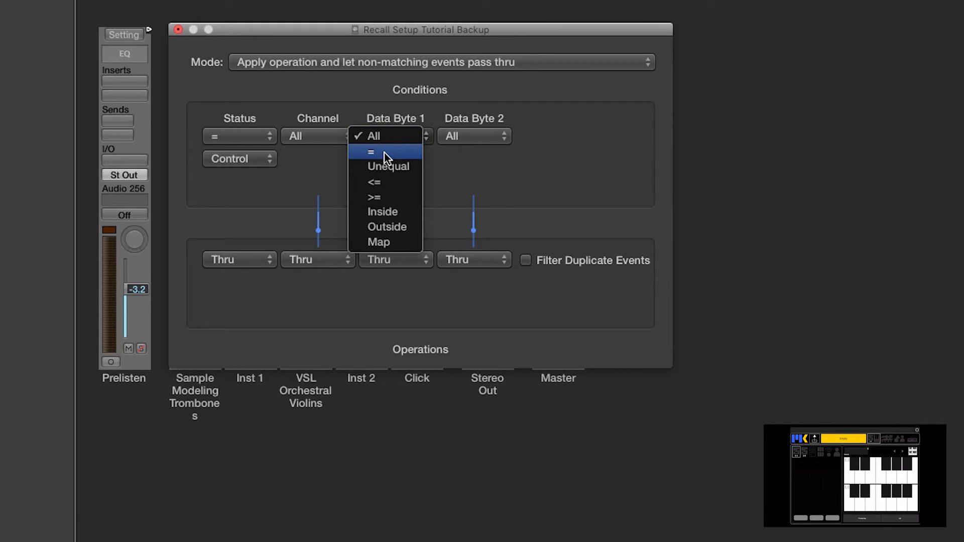
left_click(384, 152)
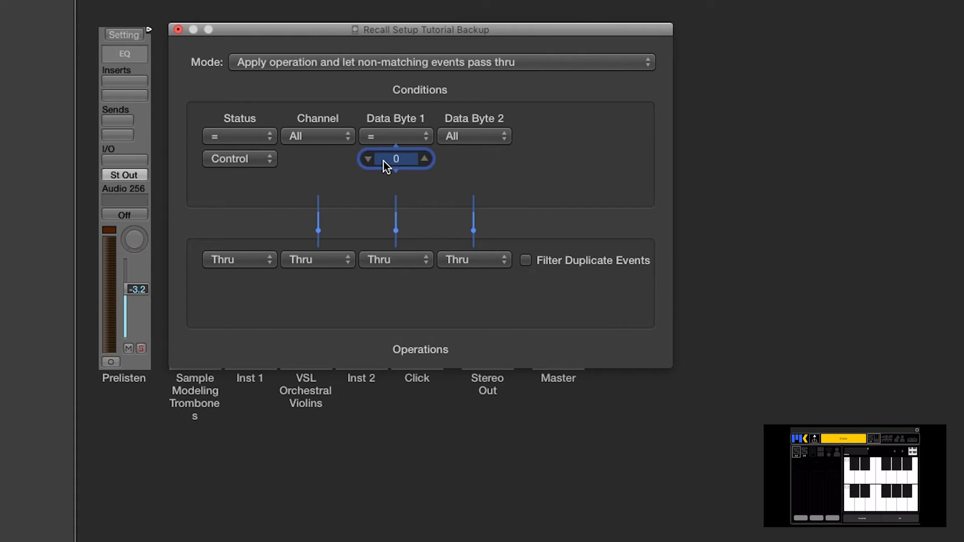
type("119")
key("Return")
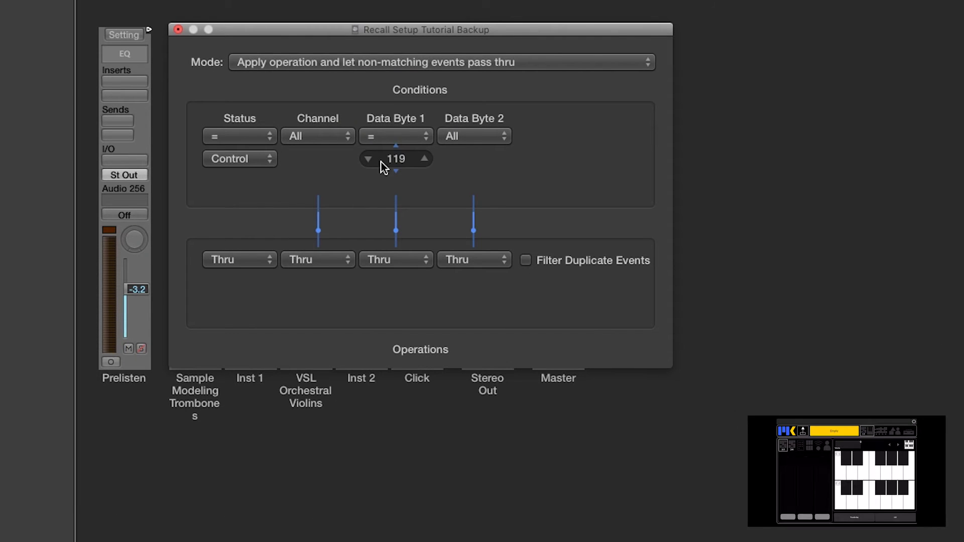
Set the status operation to Fix with Program Change as the output type
left_click(242, 265)
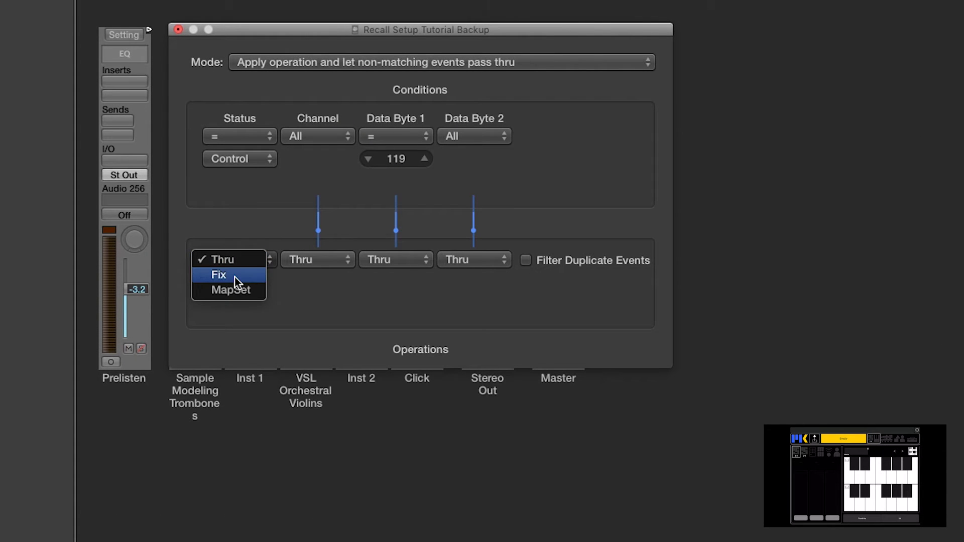
left_click(242, 274)
left_click(241, 283)
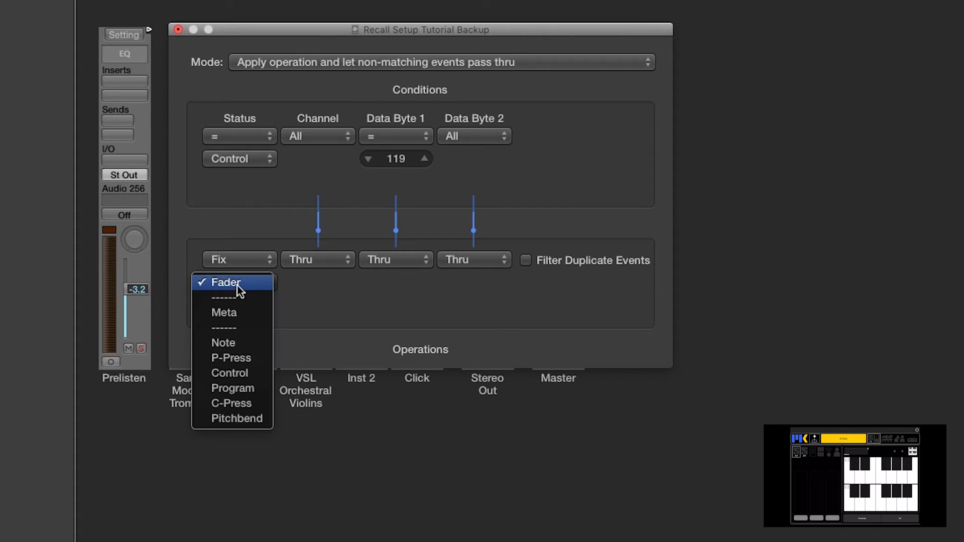
left_click(234, 388)
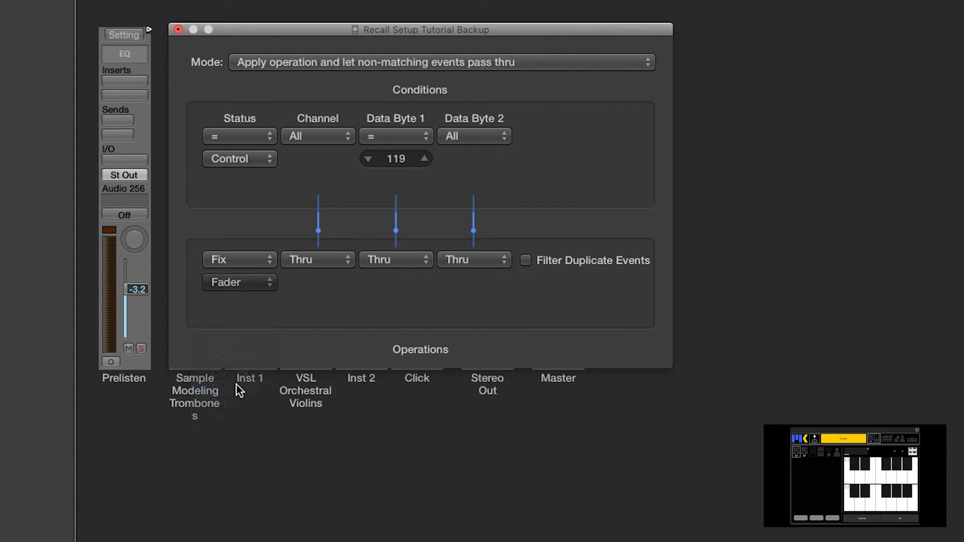
Fix the output channel operation to channel 1
left_click(321, 263)
left_click(317, 274)
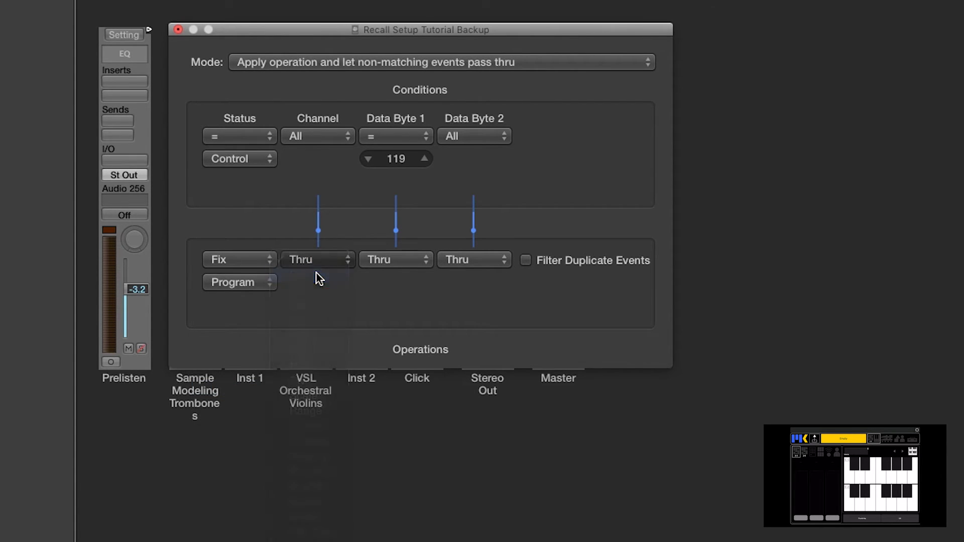
double_click(319, 284)
type("1")
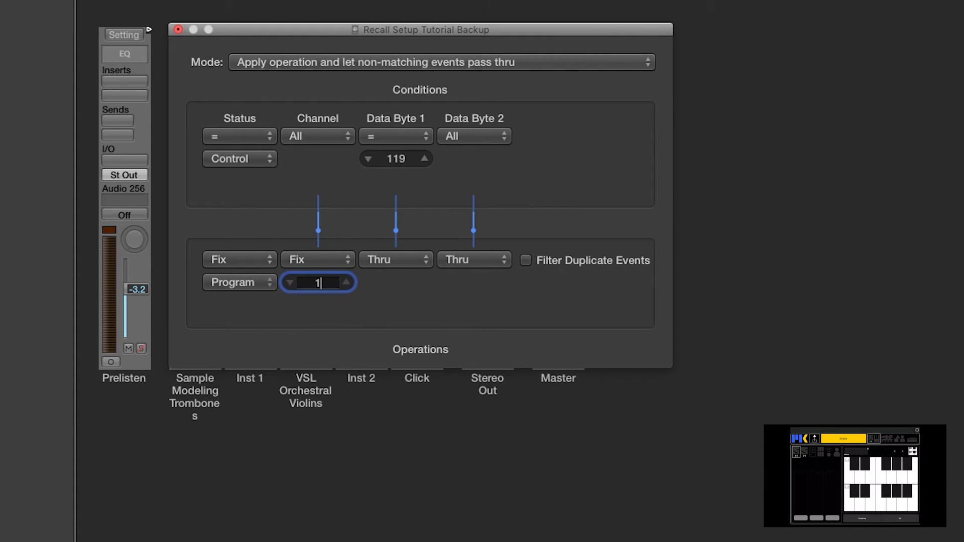
key("Return")
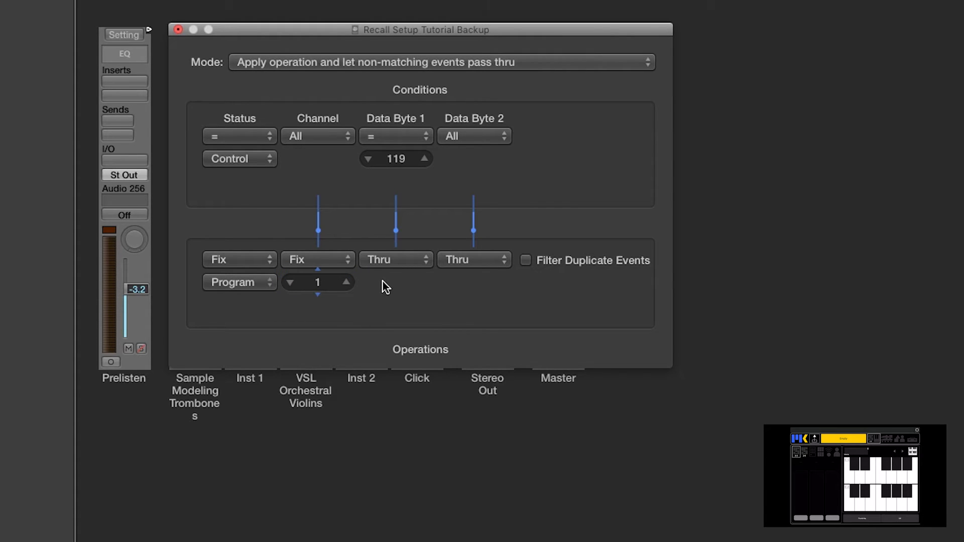
Set the Data Byte 2 operation to Fix with a value of 0
left_click(476, 261)
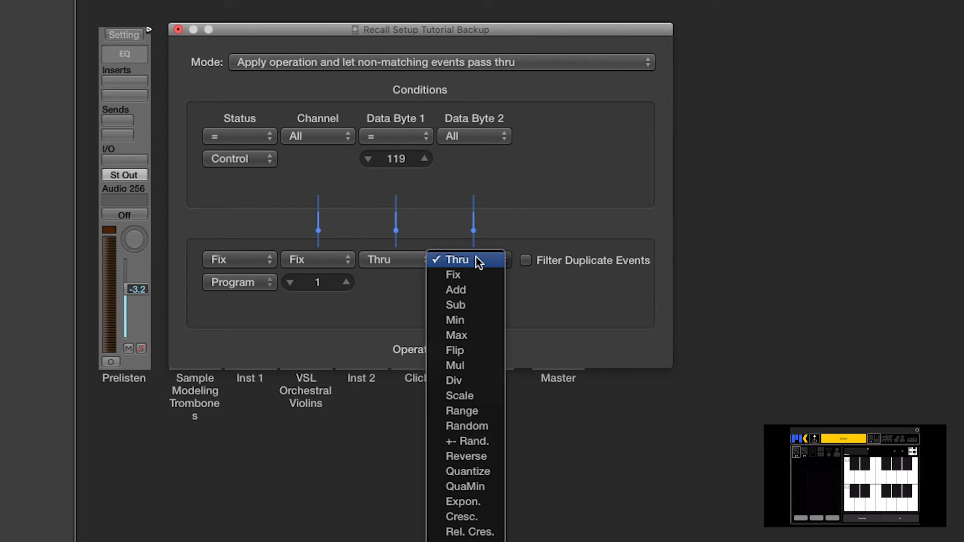
left_click(468, 275)
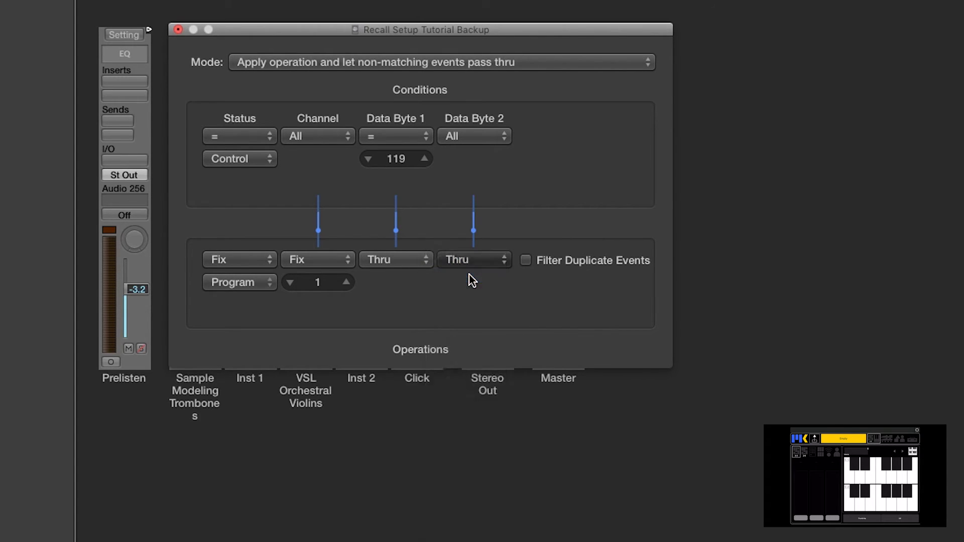
left_click(471, 284)
key("Return")
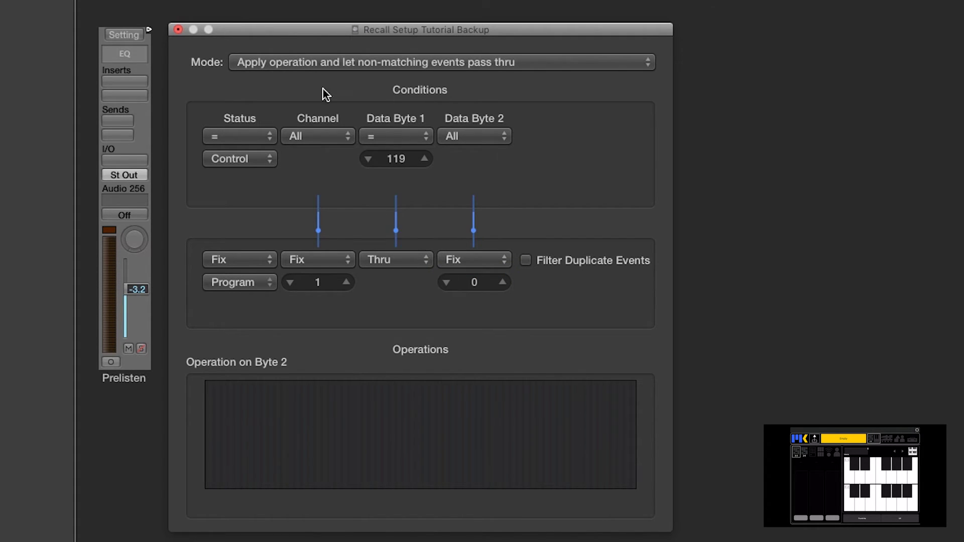
Set the Transformer mode to 'Apply operation and filter non-matching events' and close its editor
left_click(315, 63)
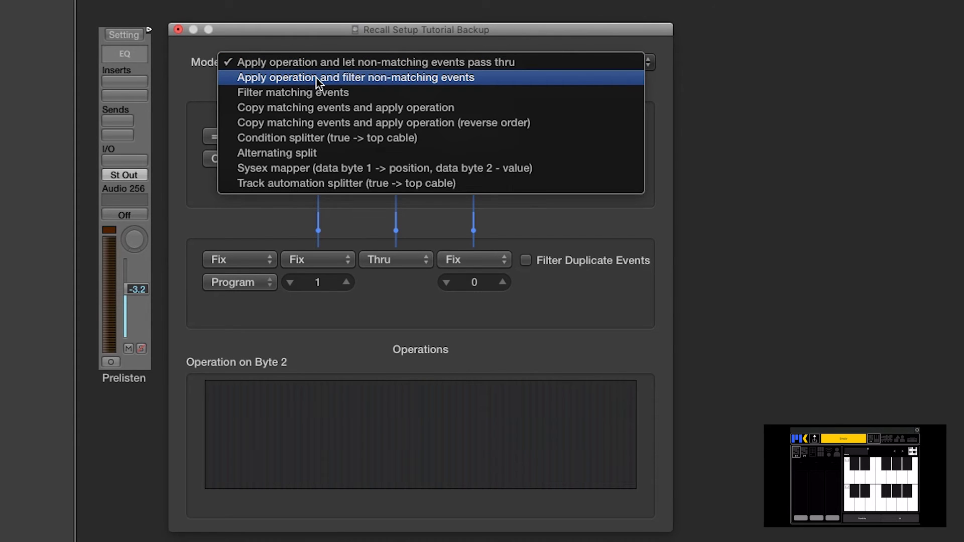
left_click(306, 78)
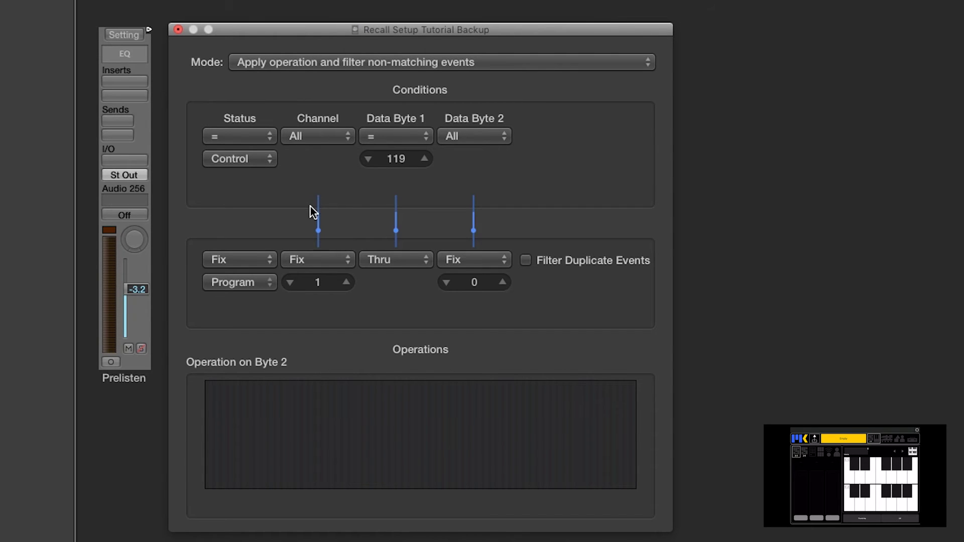
left_click(174, 28)
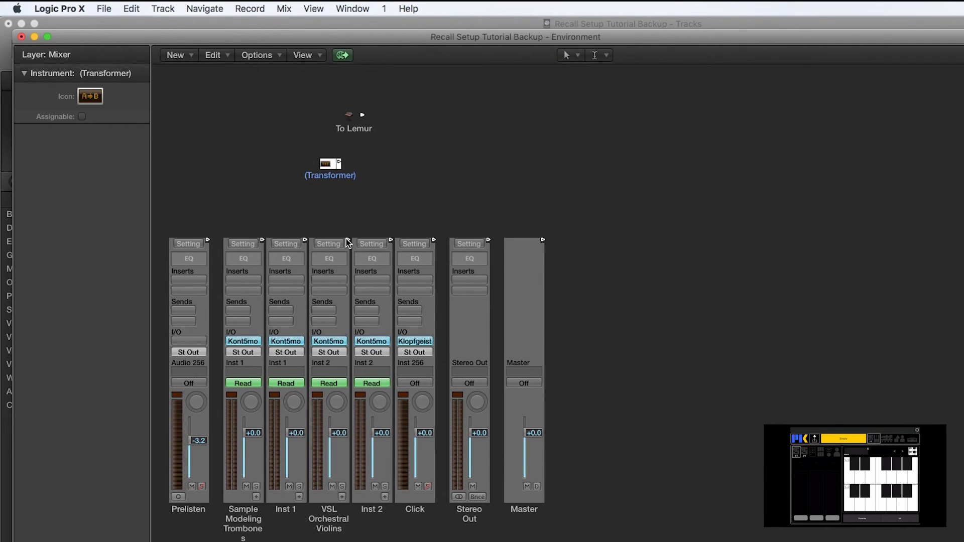
Cable the VSL Orchestral Violins strip into the Transformer and close the Environment
left_click_drag(348, 239, 345, 116)
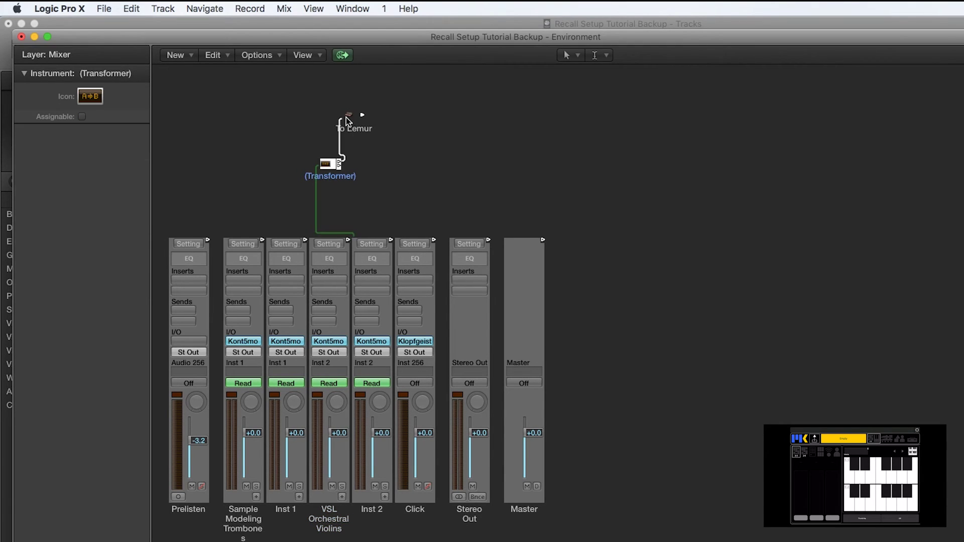
left_click(21, 36)
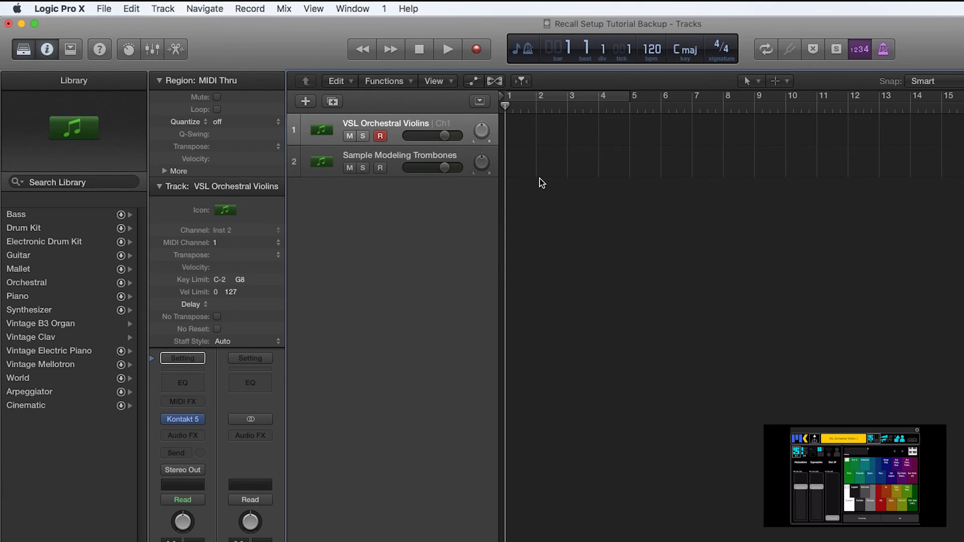
Reopen the MIDI Environment and duplicate the Transformer to the left of the original
left_click(353, 9)
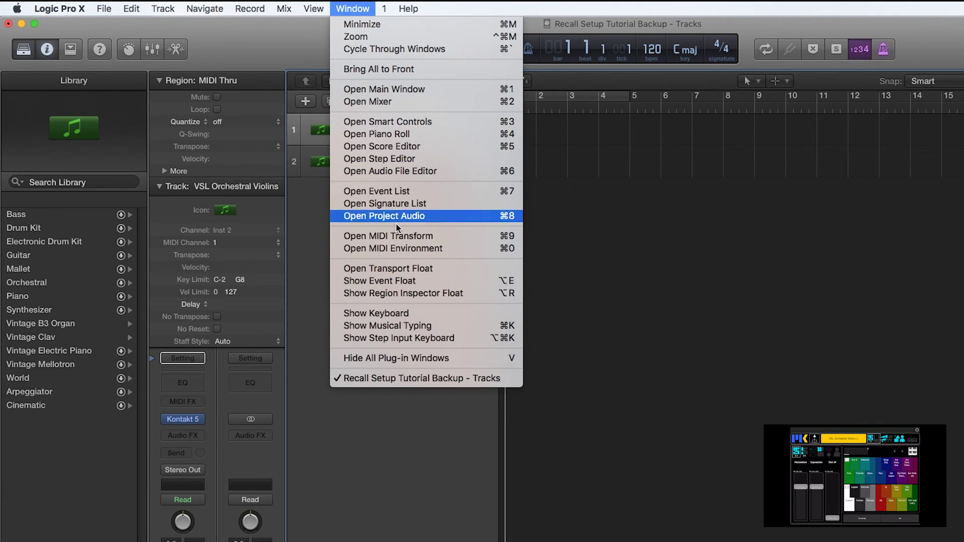
left_click(404, 249)
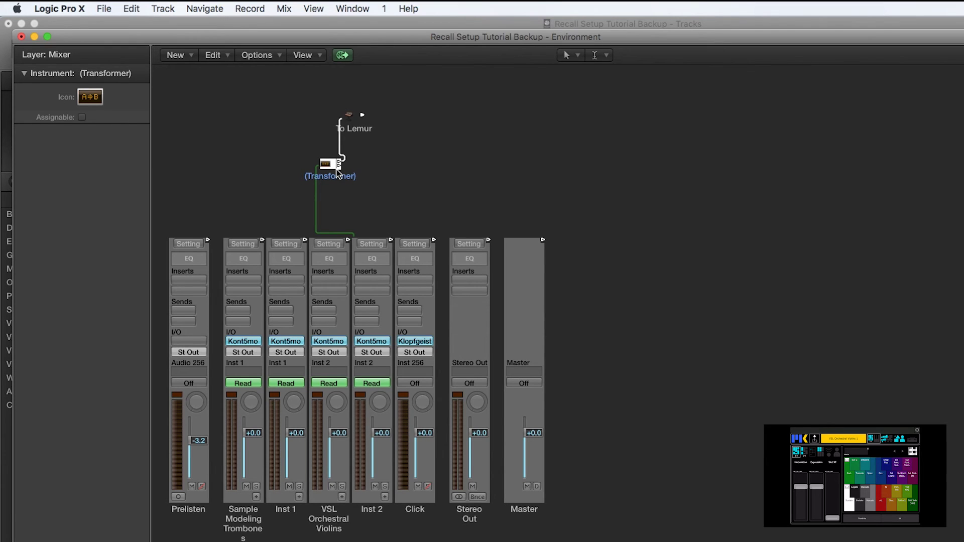
left_click_drag(302, 174, 264, 168)
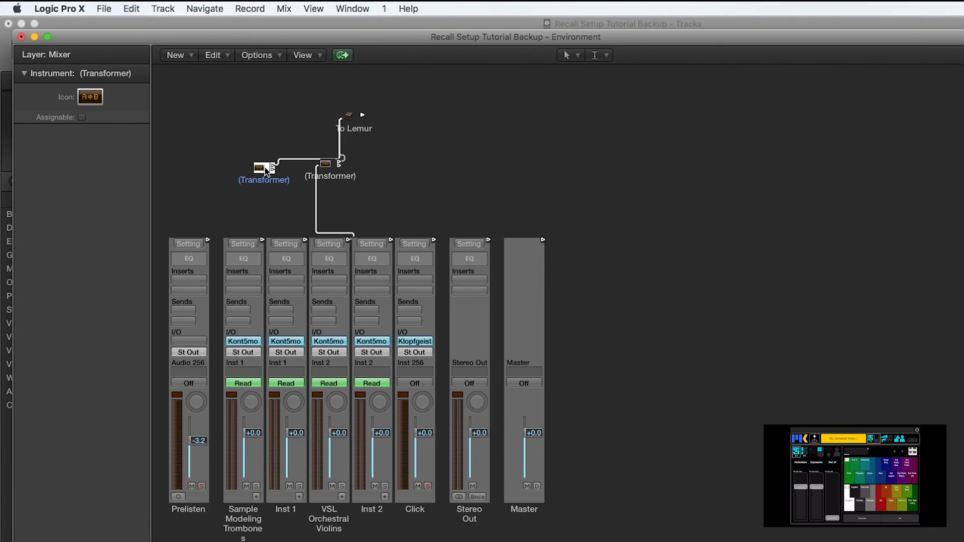
Give the copied Transformer output channel 5 and Data Byte 2 value 20, then close it
double_click(264, 167)
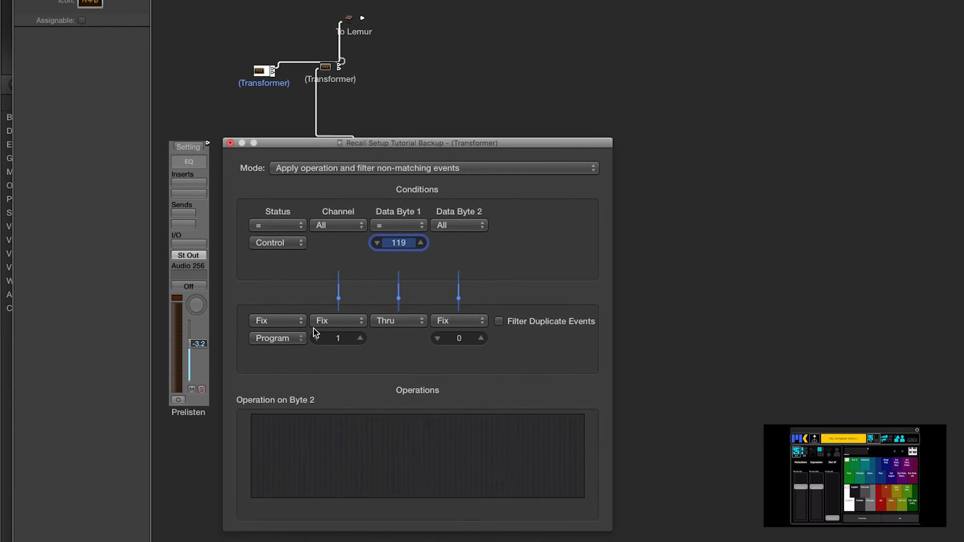
double_click(345, 438)
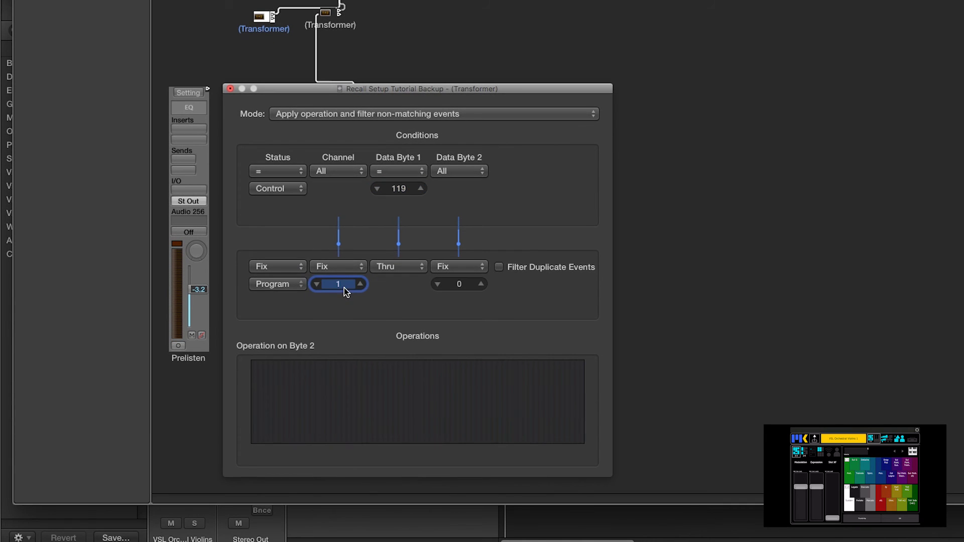
type("5")
key("Return")
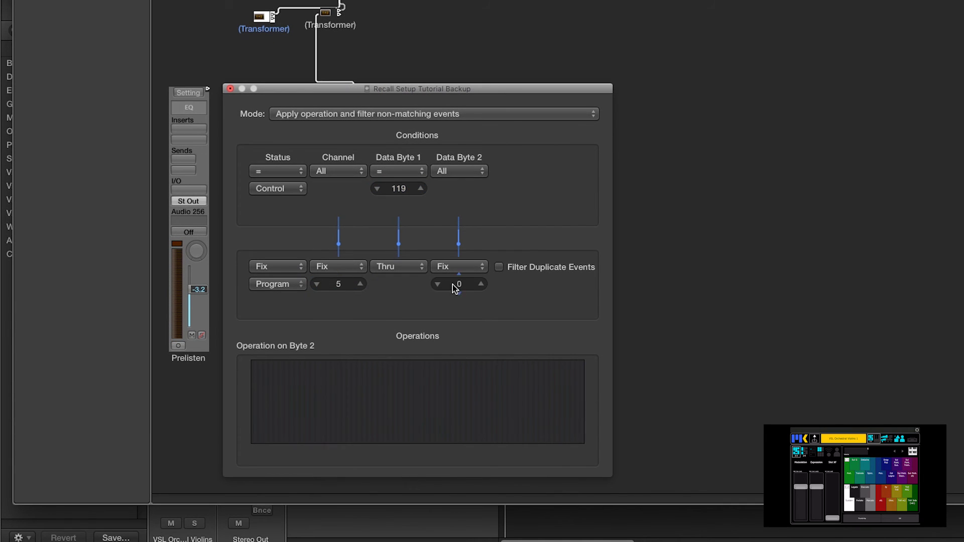
double_click(459, 285)
type("20")
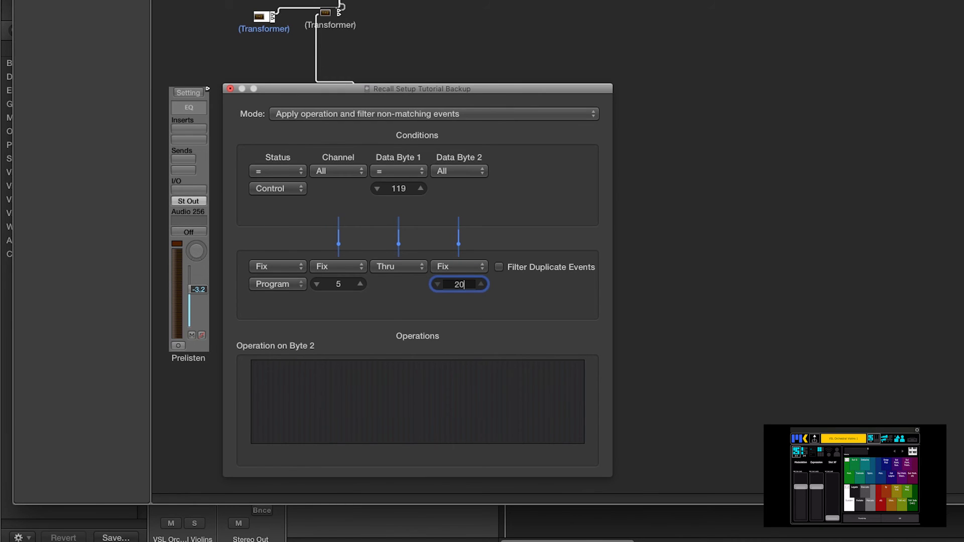
key("Return")
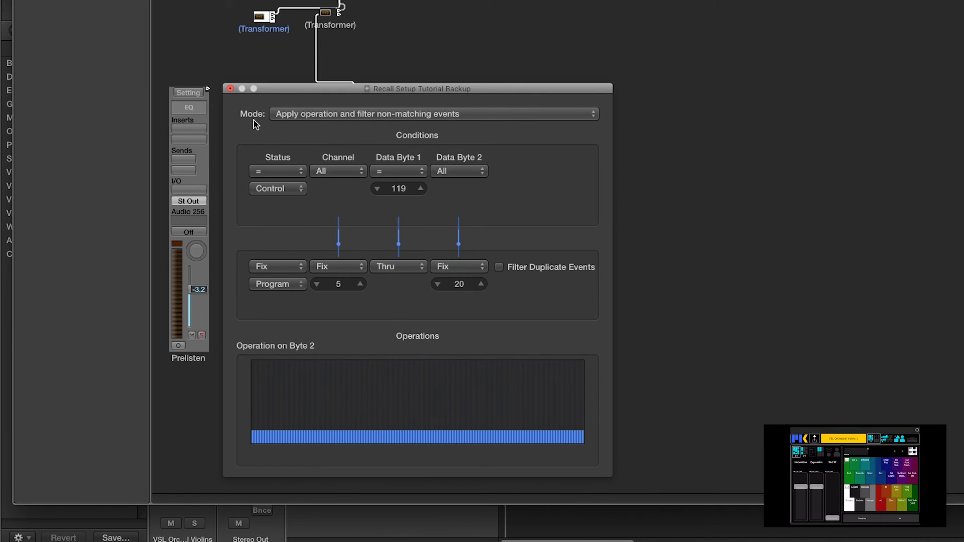
left_click(230, 89)
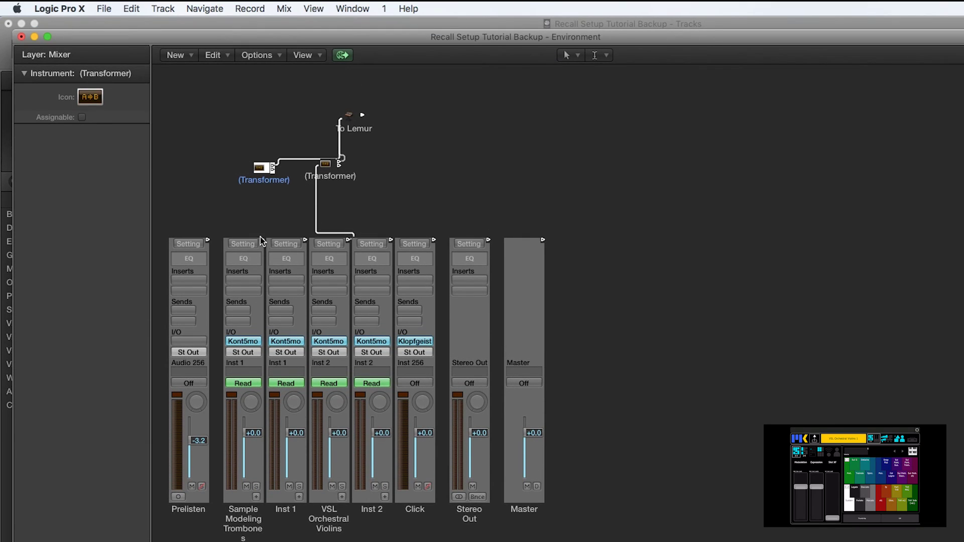
Cable the Sample Modeling Trombones channel into the copied left-hand Transformer
left_click_drag(261, 239, 256, 204)
left_click(255, 169)
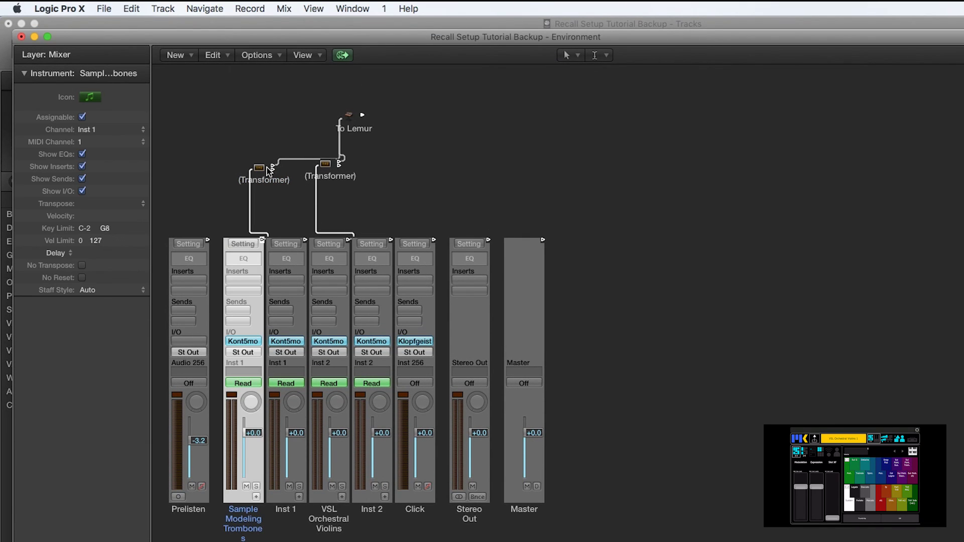
left_click(21, 37)
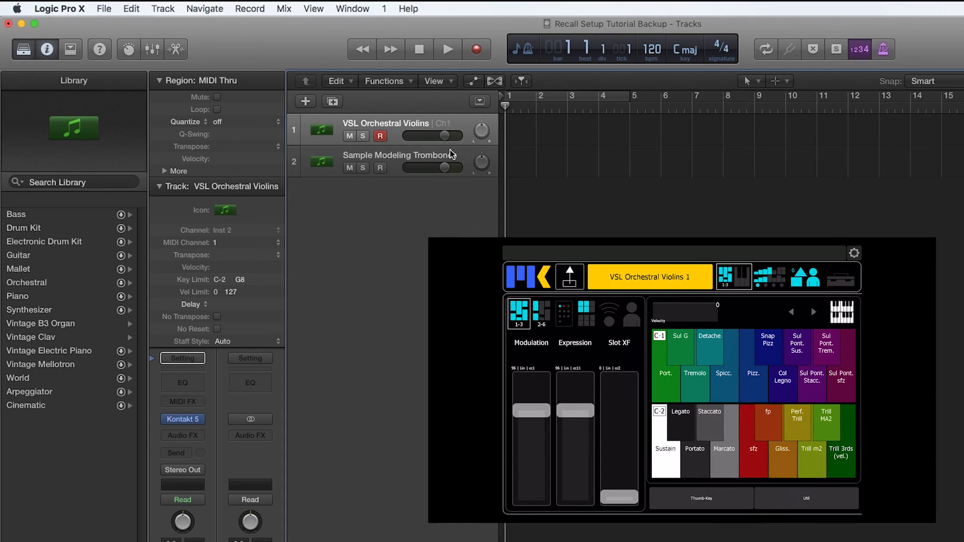
Make Sample Modeling Trombones (track 2) the active track, then reopen the MIDI Environment
left_click(451, 154)
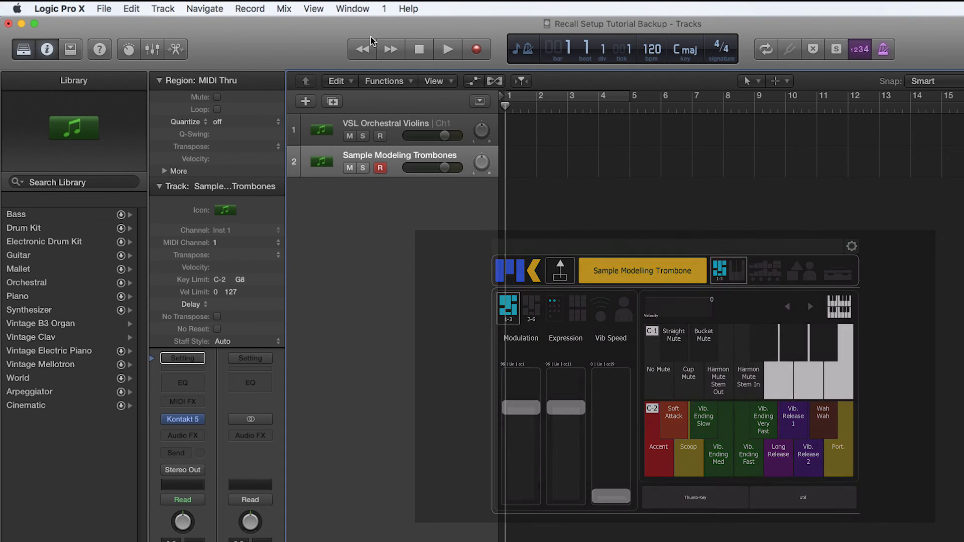
left_click(353, 9)
left_click(402, 248)
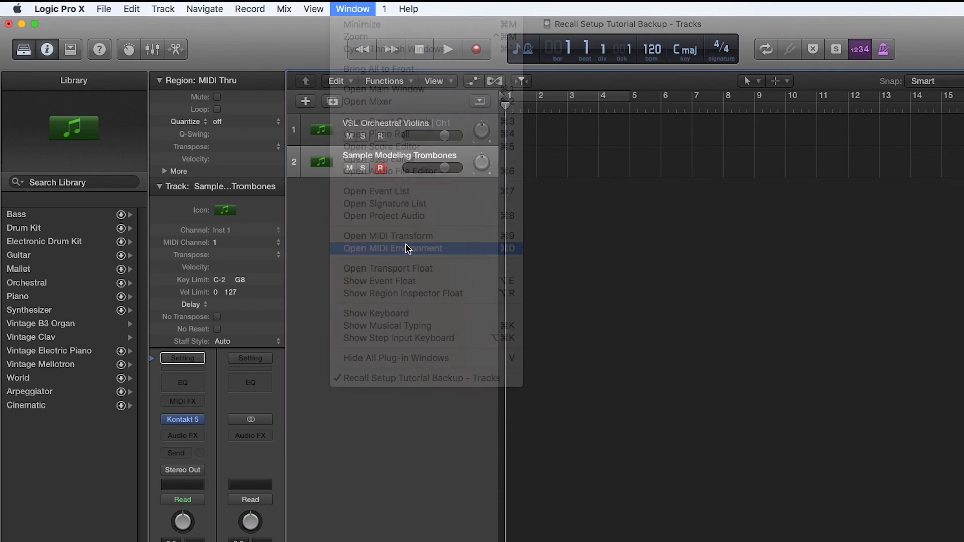
Rename the right-hand Transformer to 'Recall CH1 PGM0'
left_click(325, 164)
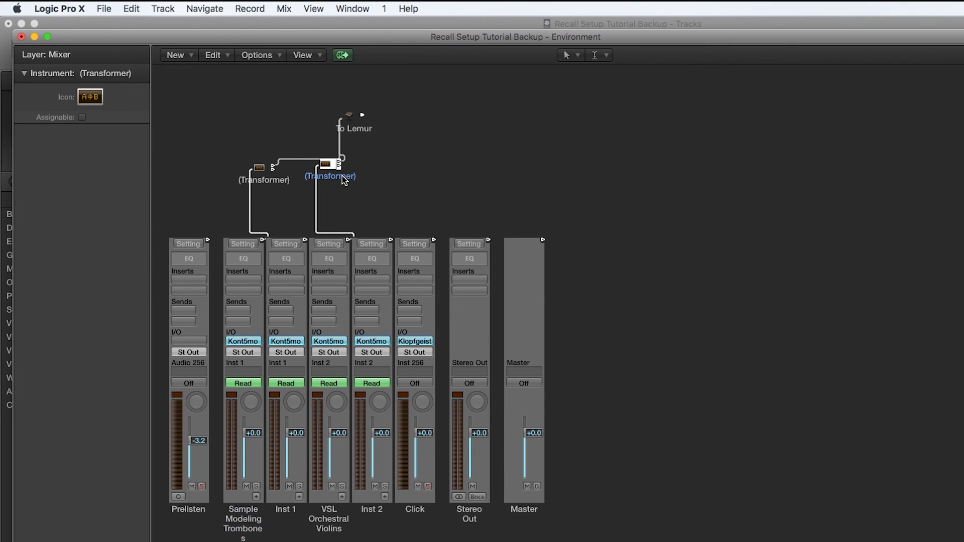
left_click(111, 74)
double_click(112, 76)
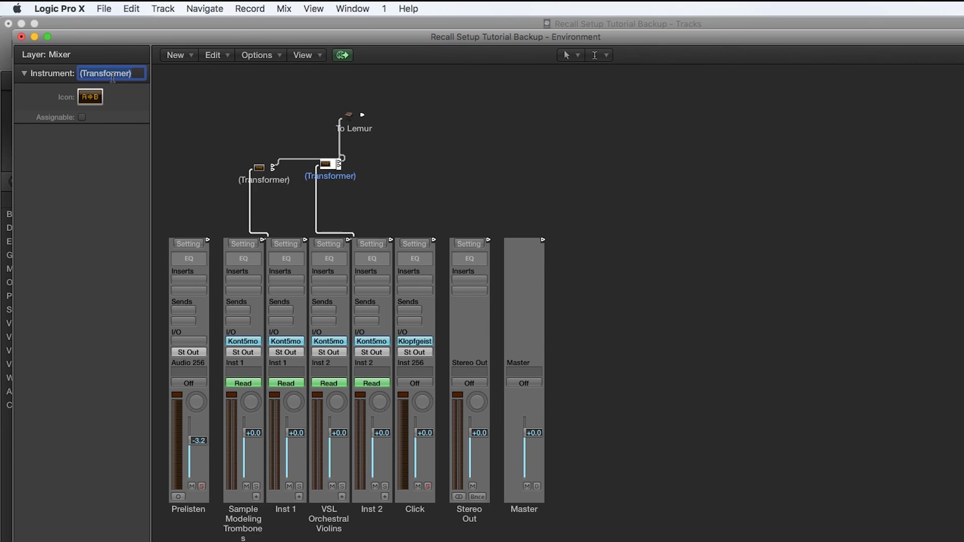
type("Recall CH1 PGM0")
key("Return")
Rename the left-hand Transformer to 'Recall CH5 PGM20' and move Recall CH1 PGM0 lower
left_click(259, 168)
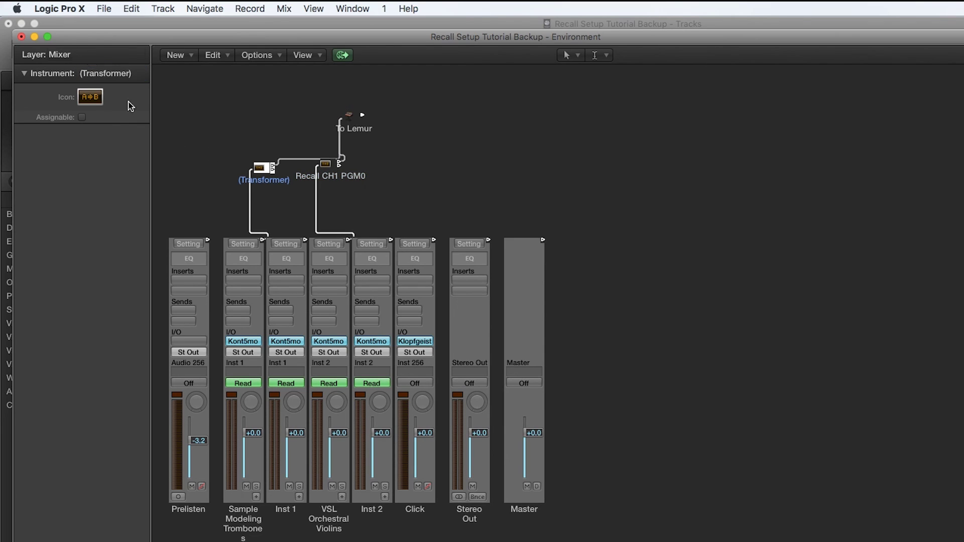
double_click(100, 74)
type("Recall CH5 PGM20")
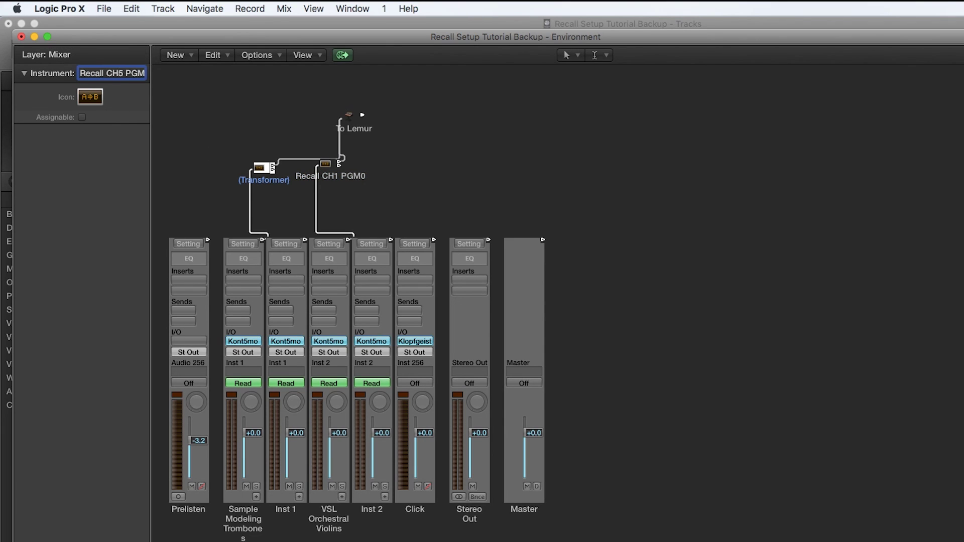
key("Return")
left_click_drag(325, 163, 360, 176)
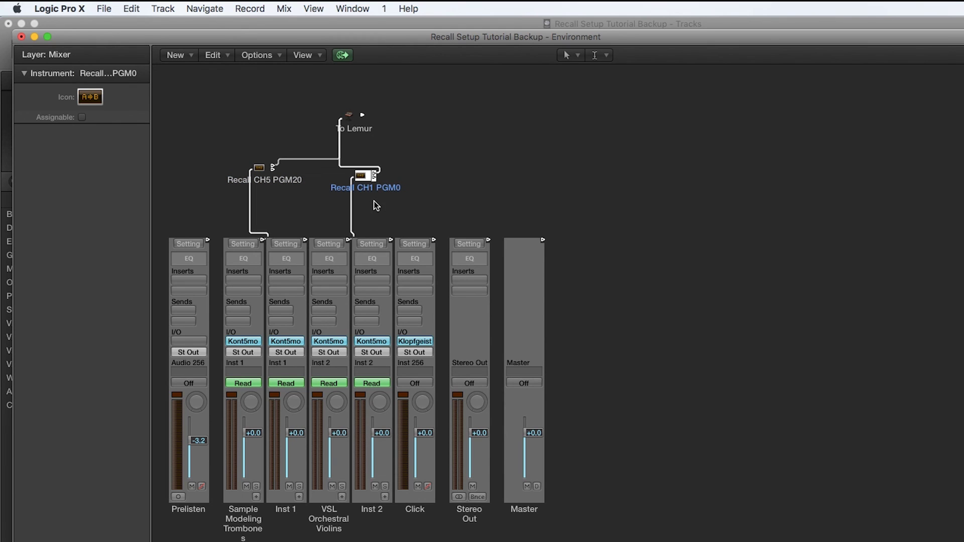